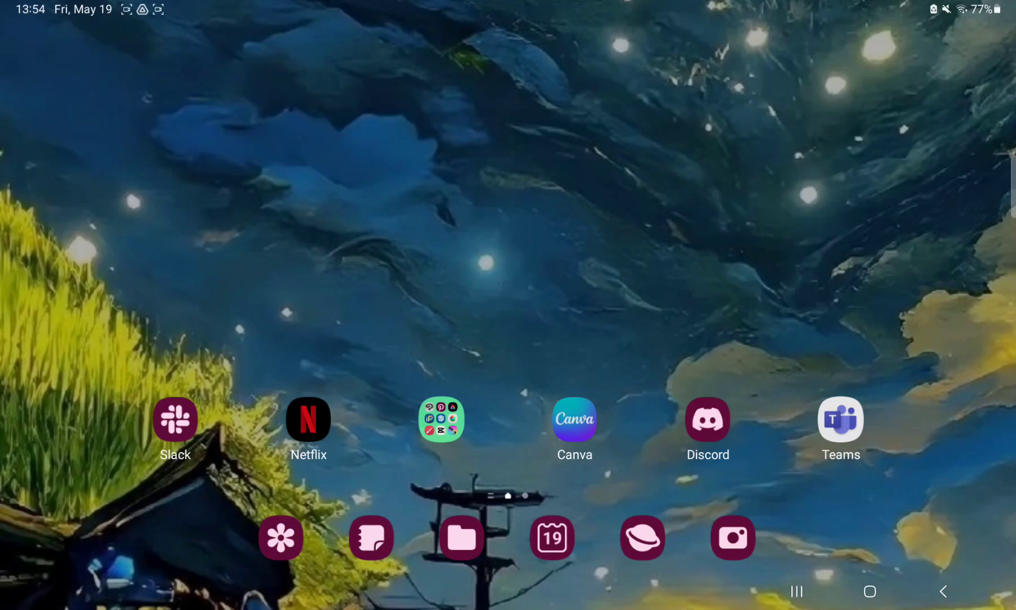
# Launch Canva and go to its account settings via the gear icon
pyautogui.click(574, 419)
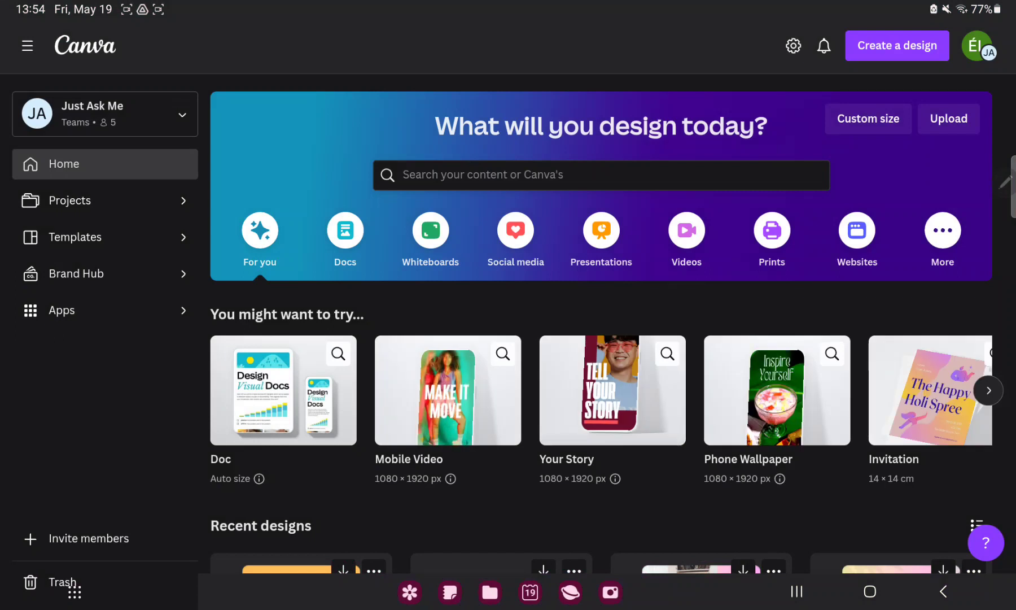
pyautogui.click(792, 45)
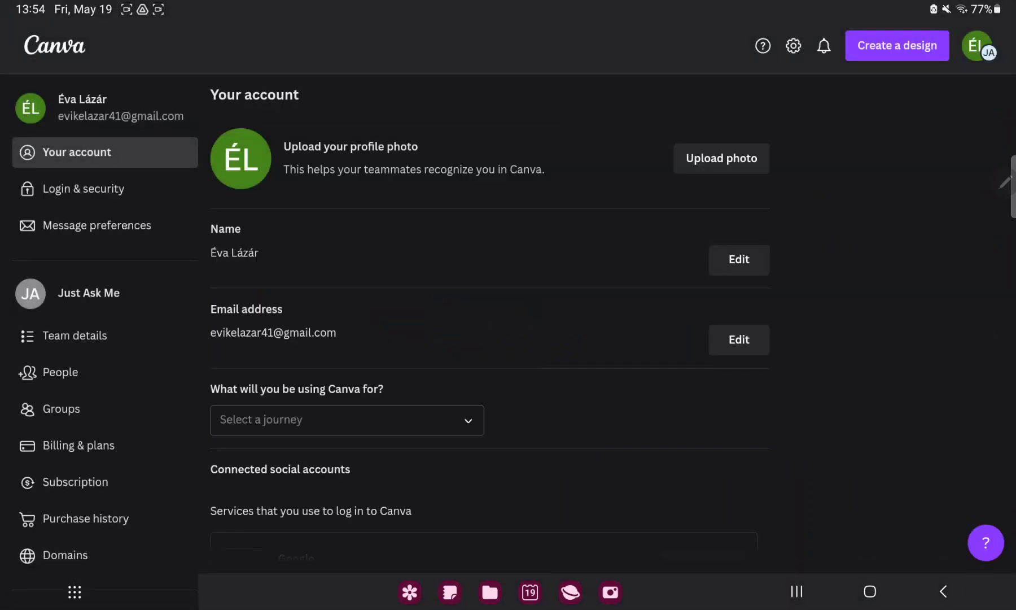
# Under Message preferences, switch on the Recommendations email topic
pyautogui.click(97, 224)
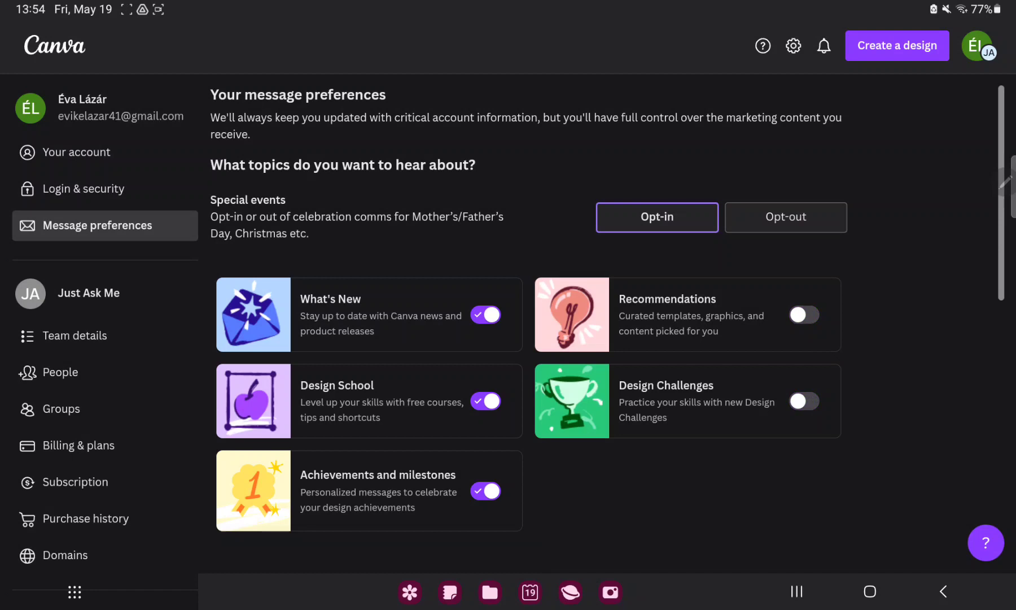
pyautogui.click(804, 314)
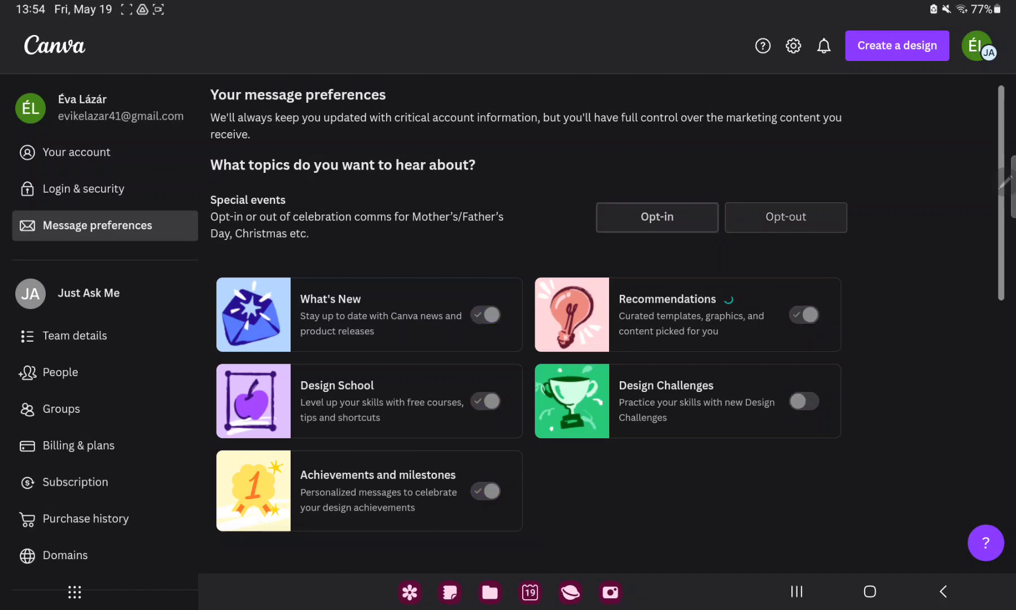